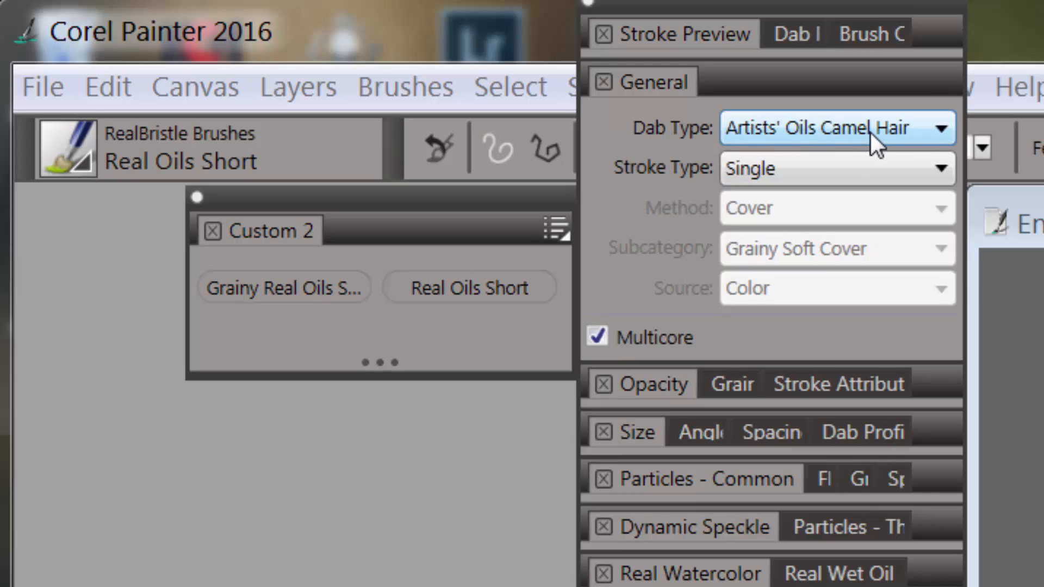
- Look through the brush's dab type options and keep Artists' Oils Camel Hair
left_click(940, 125)
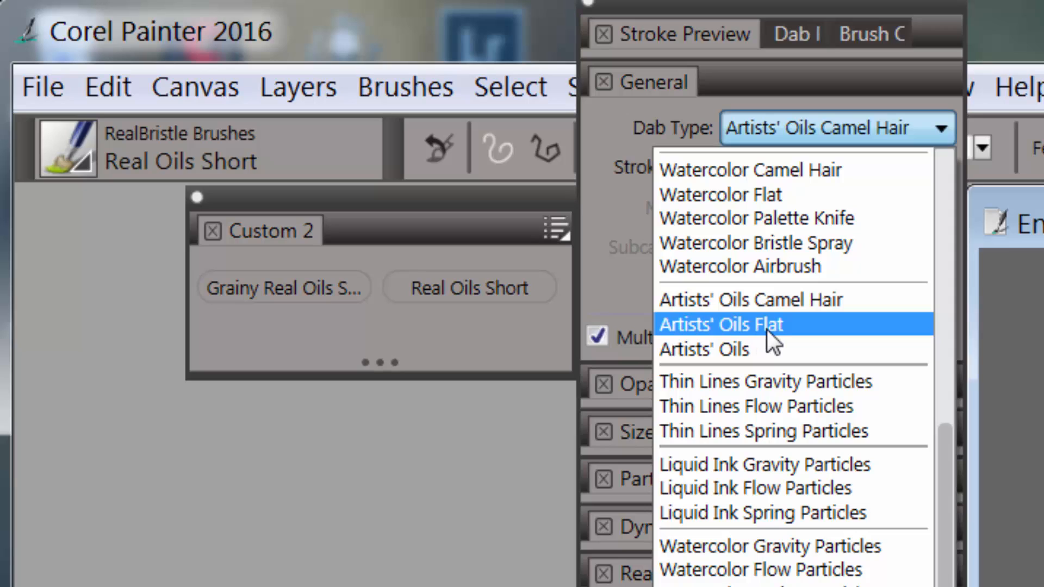
left_click(727, 303)
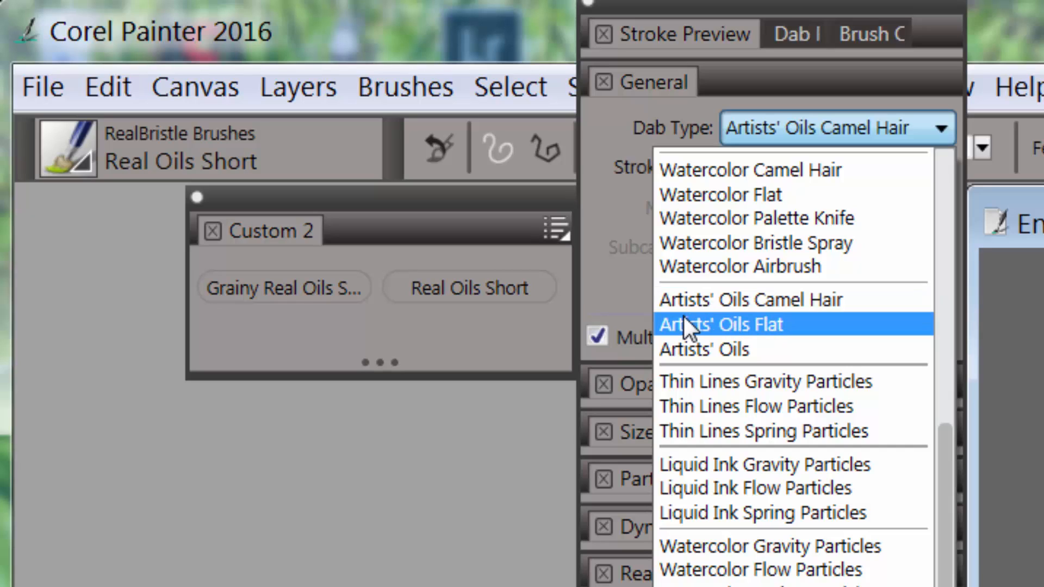
left_click(778, 300)
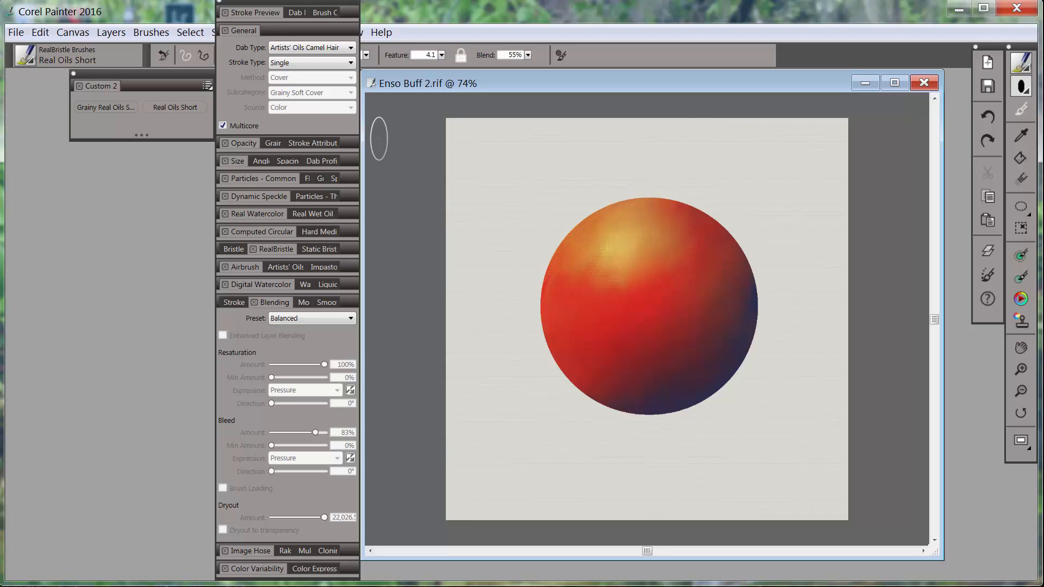
- Choose a dark orange-brown colour and paint a broad brown patch below the sphere, across the canvas's lower-left area
left_click(1021, 298)
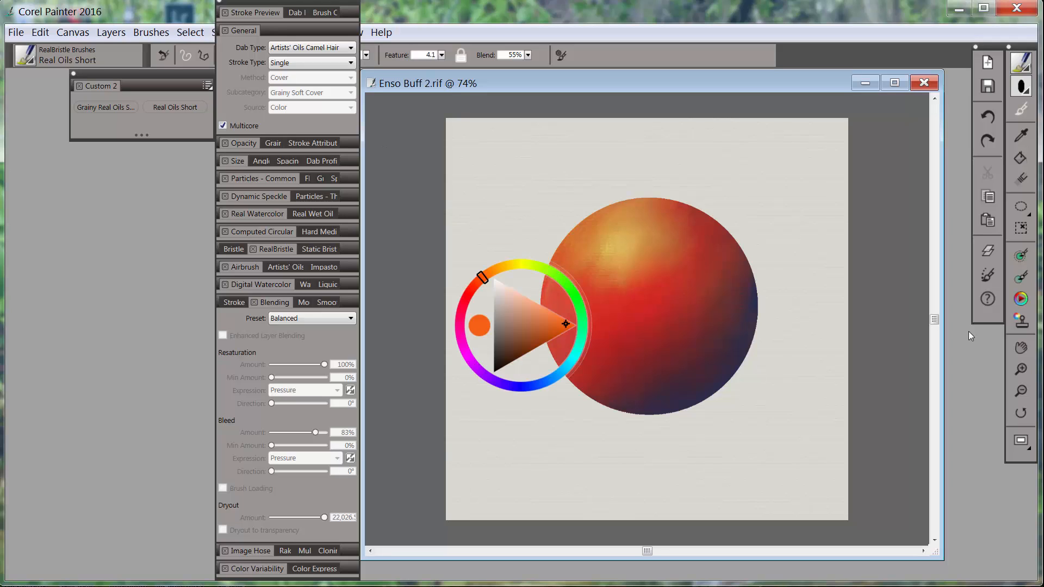
left_click(532, 342)
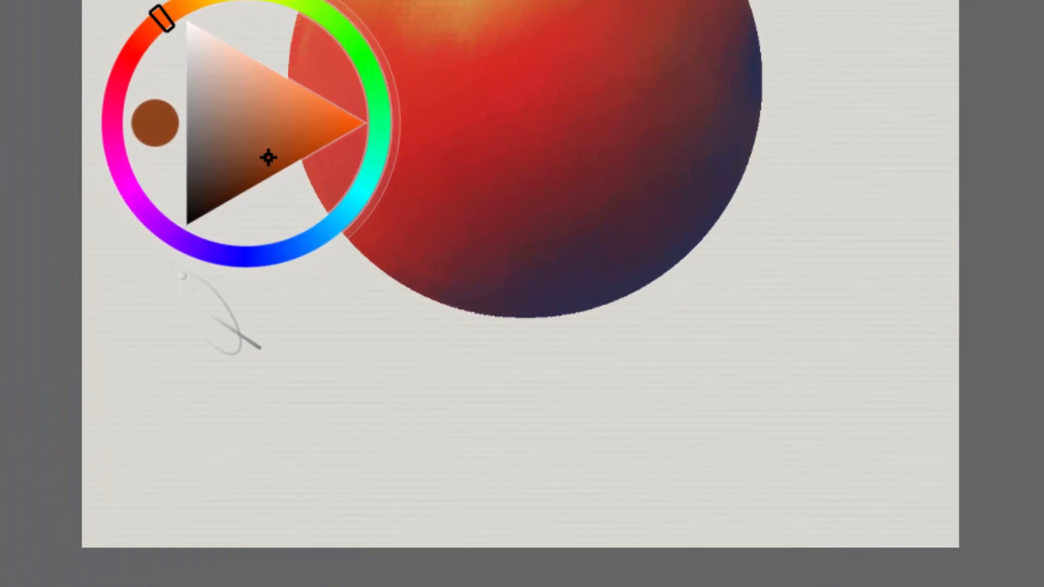
mouse_move(153, 367)
left_mouse_down()
mouse_move(234, 283)
mouse_move(133, 394)
mouse_move(203, 337)
left_mouse_up()
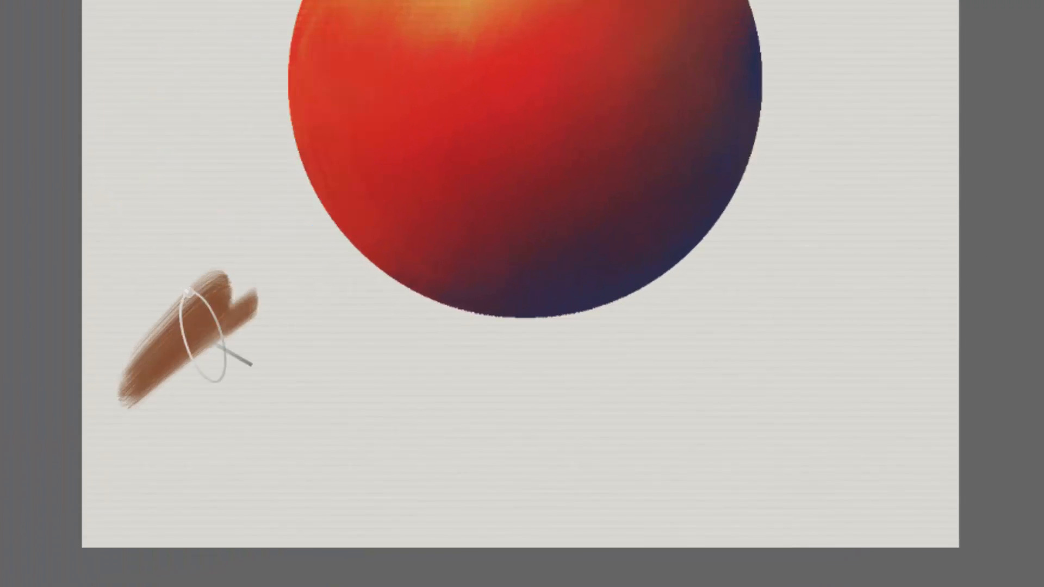
mouse_move(187, 292)
left_mouse_down()
mouse_move(264, 272)
mouse_move(158, 396)
mouse_move(265, 334)
mouse_move(350, 396)
mouse_move(229, 384)
mouse_move(424, 392)
mouse_move(465, 371)
mouse_move(261, 397)
mouse_move(266, 522)
mouse_move(215, 391)
mouse_move(296, 354)
mouse_move(315, 490)
mouse_move(390, 386)
mouse_move(424, 414)
mouse_move(408, 446)
mouse_move(532, 408)
mouse_move(642, 401)
mouse_move(558, 436)
mouse_move(574, 440)
mouse_move(459, 466)
mouse_move(375, 449)
mouse_move(333, 385)
mouse_move(187, 303)
mouse_move(131, 350)
mouse_move(106, 281)
left_mouse_up()
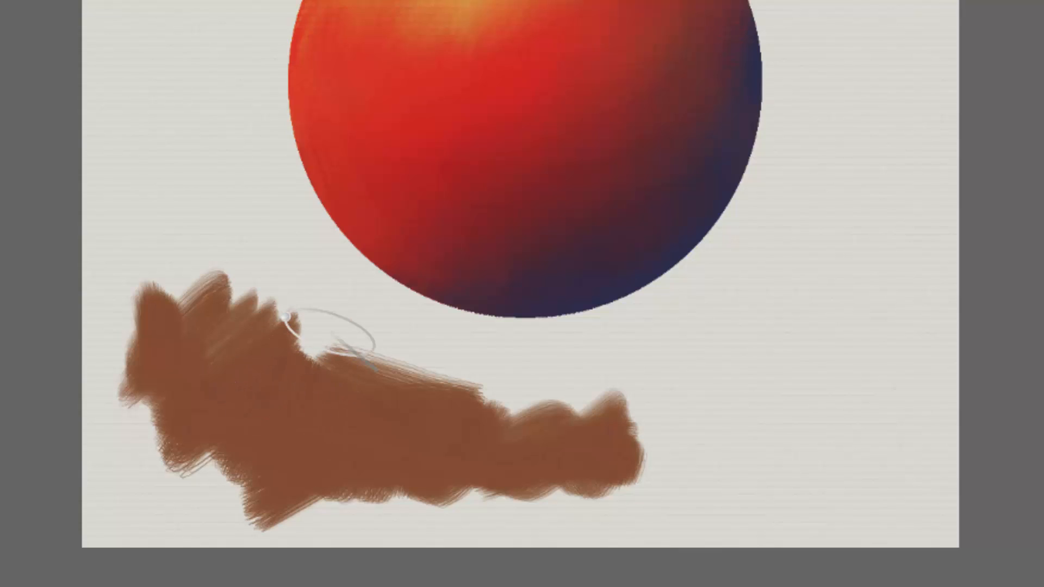
- Choose a light yellow-green colour and blend strokes of it into the upper-left part of the brown patch
key("ctrl+alt+1")
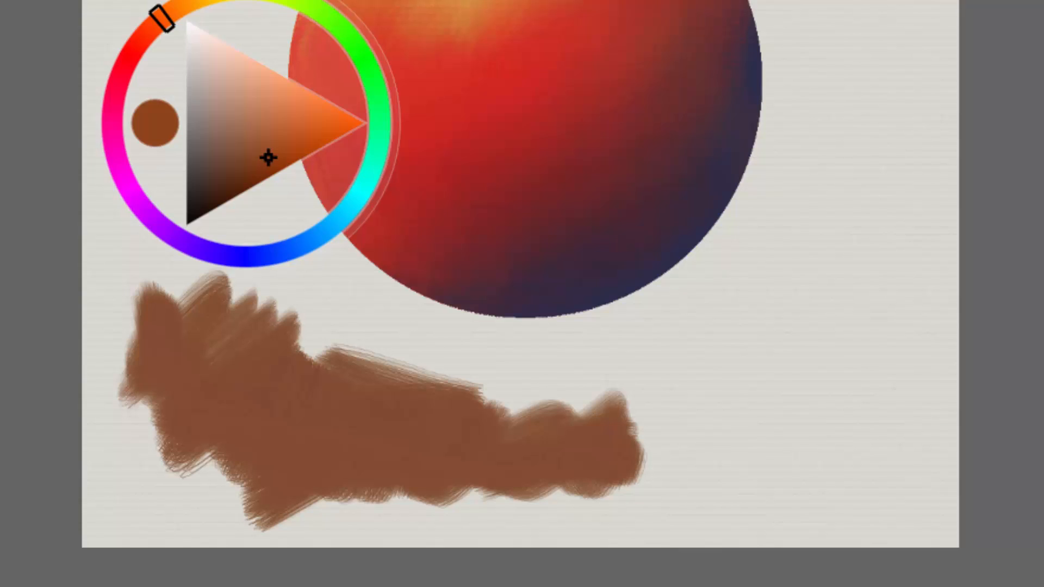
left_click(287, 18)
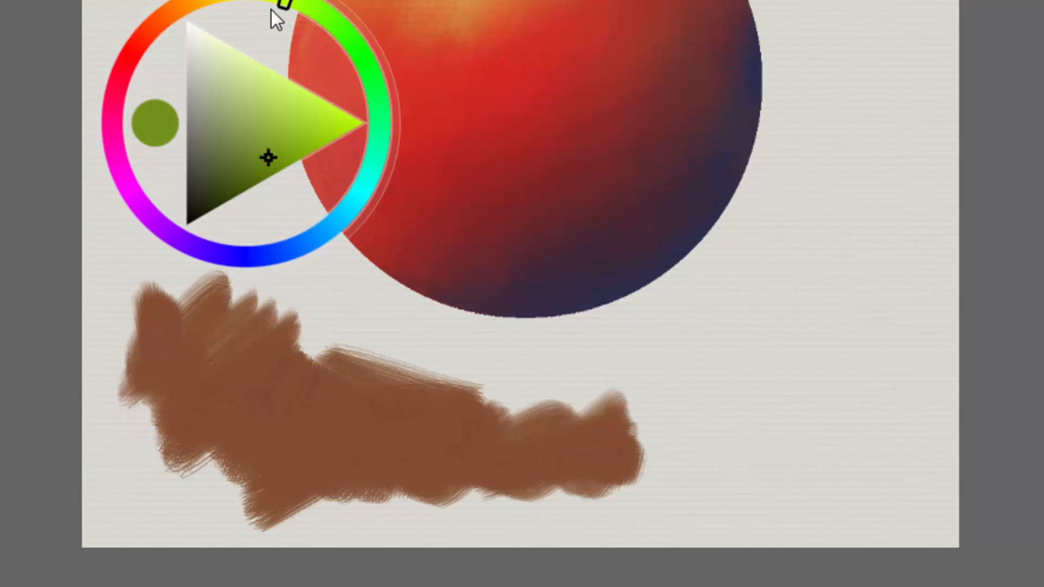
left_click(288, 112)
mouse_move(346, 348)
left_mouse_down()
mouse_move(359, 338)
mouse_move(310, 361)
mouse_move(231, 368)
mouse_move(275, 318)
mouse_move(205, 280)
mouse_move(205, 357)
mouse_move(317, 353)
mouse_move(149, 361)
mouse_move(158, 334)
mouse_move(315, 378)
mouse_move(251, 356)
mouse_move(308, 346)
mouse_move(320, 366)
mouse_move(331, 435)
mouse_move(225, 550)
left_mouse_up()
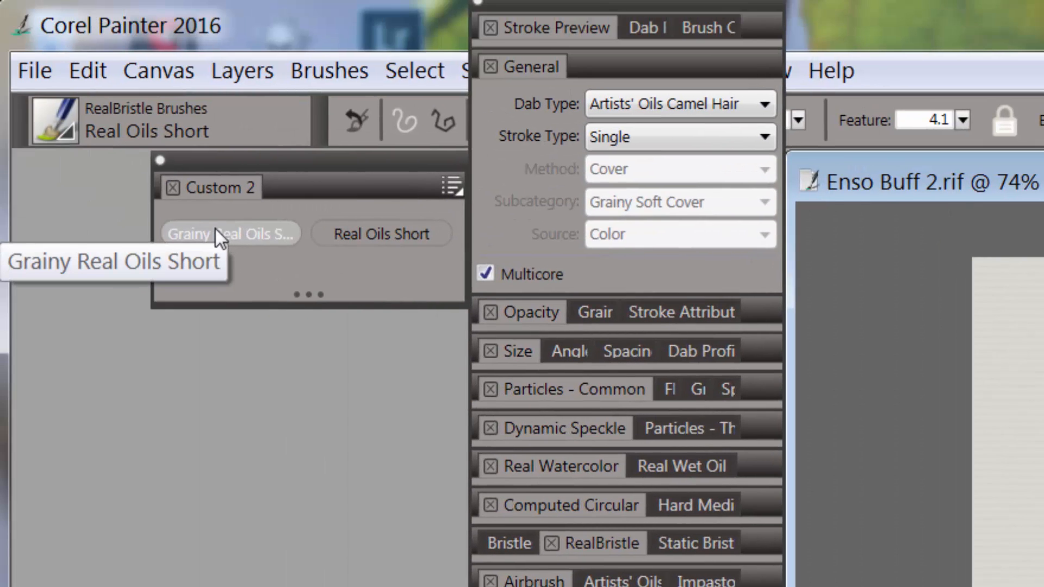
- Switch to the Grainy Real Oils Short brush, collapse its Blending settings and show its RealBristle settings
left_click(211, 233)
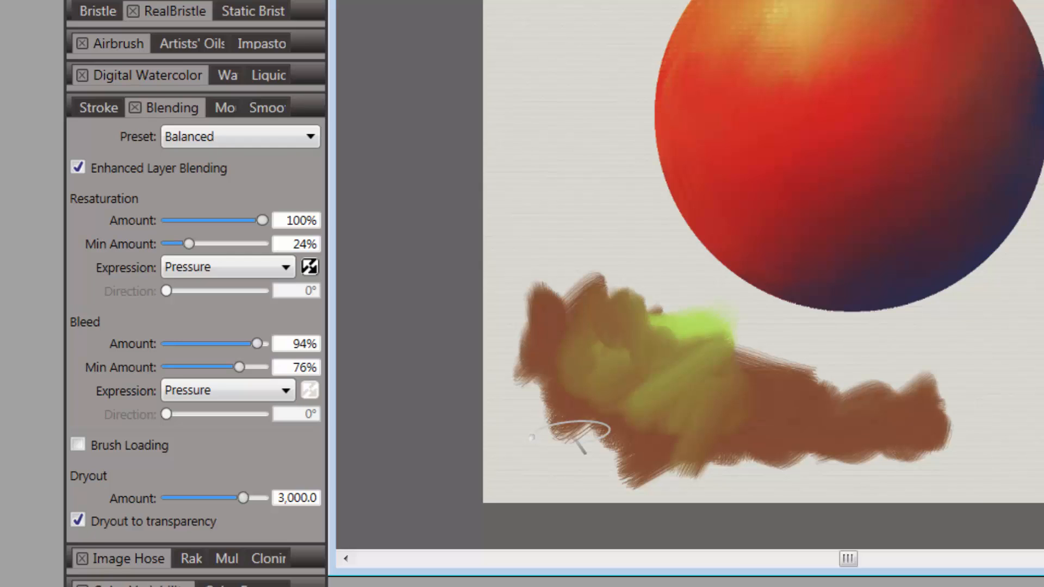
left_click(173, 109)
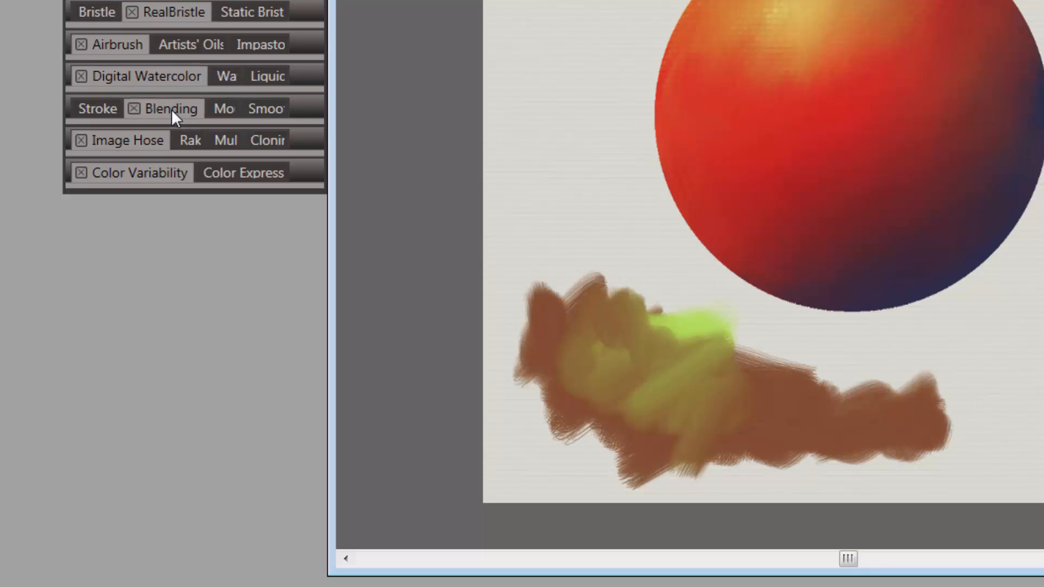
left_click(184, 11)
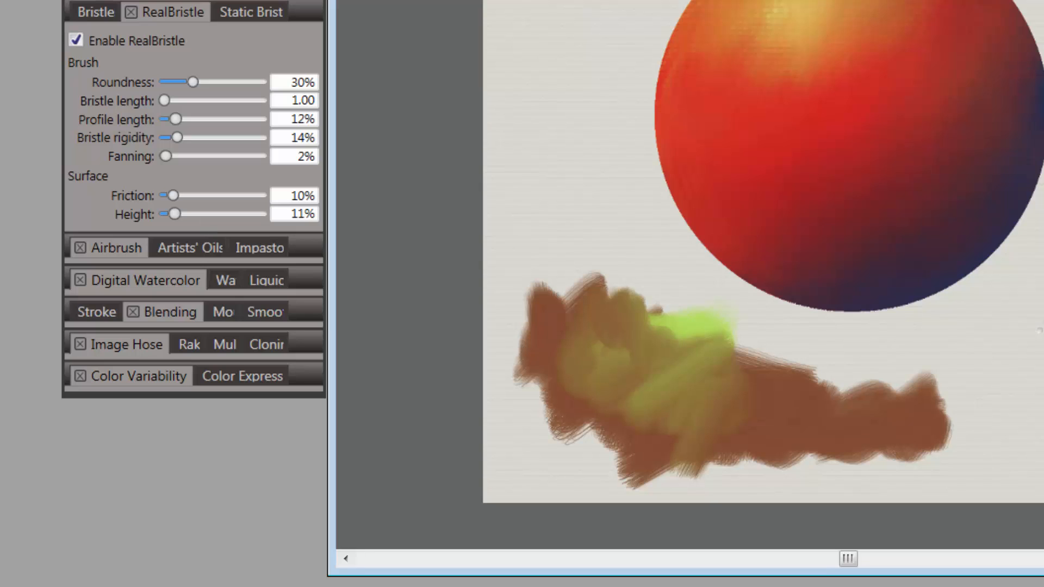
- Choose a dark red colour and paint a grainy patch above the sphere in the canvas's upper-right corner
key("ctrl+alt+1")
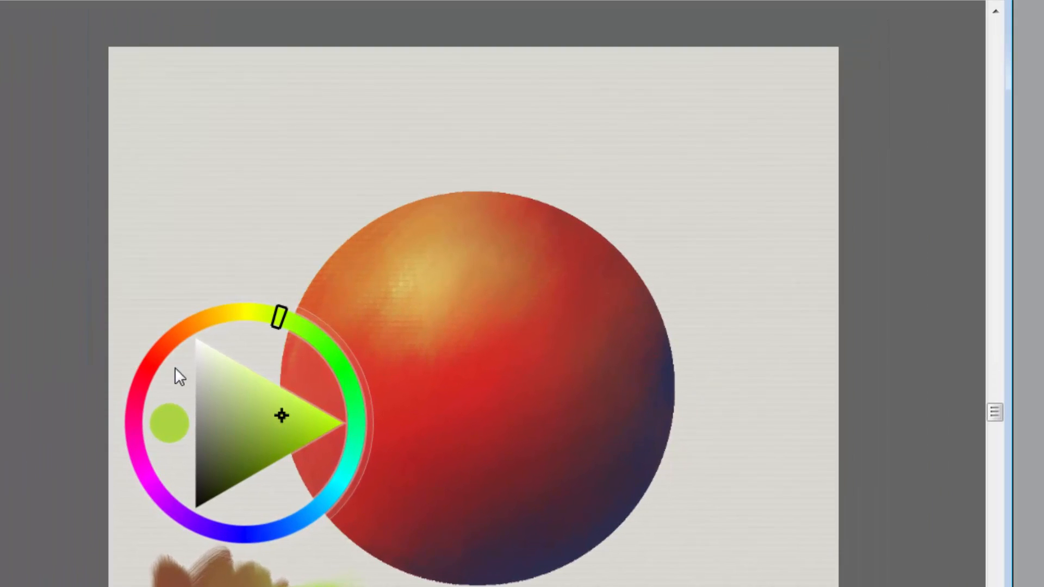
left_click(526, 89)
left_click_drag(272, 446, 258, 453)
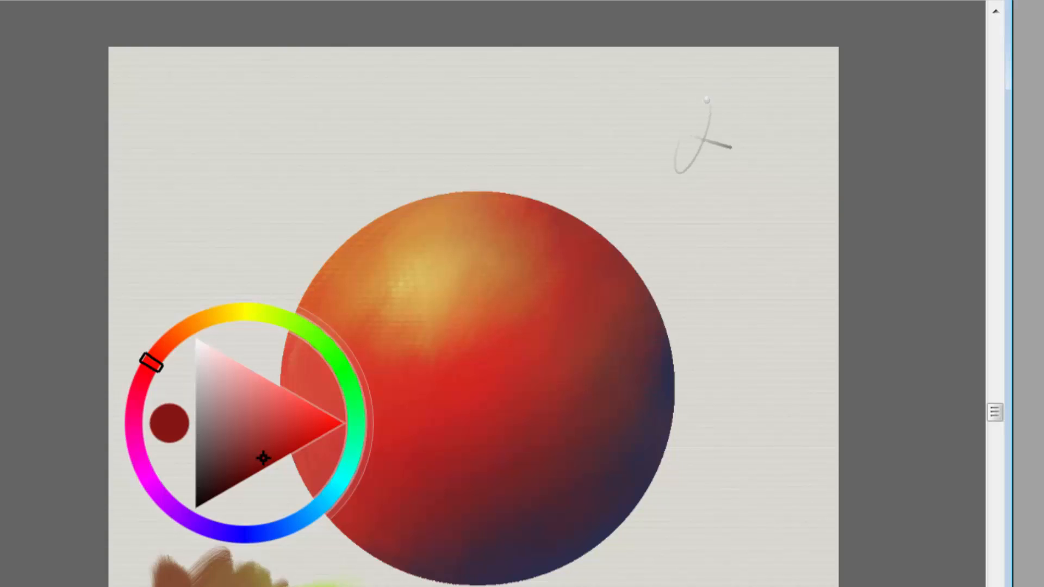
mouse_move(717, 111)
left_mouse_down()
mouse_move(698, 166)
mouse_move(723, 159)
mouse_move(710, 89)
mouse_move(741, 101)
mouse_move(732, 86)
mouse_move(629, 125)
mouse_move(701, 66)
mouse_move(677, 93)
mouse_move(736, 93)
mouse_move(734, 102)
left_mouse_up()
left_click_drag(743, 139, 716, 174)
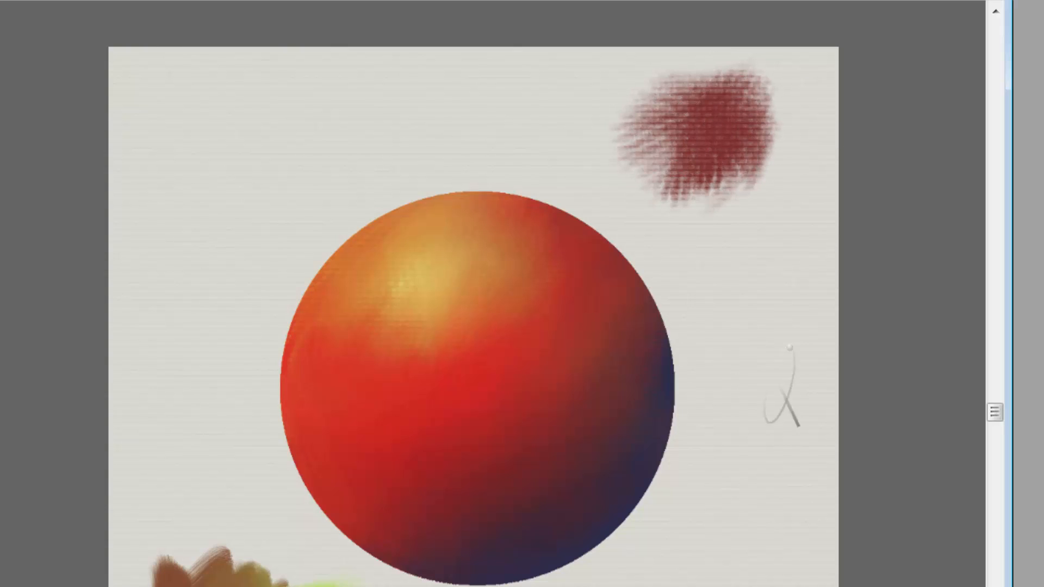
mouse_move(742, 126)
left_mouse_down()
mouse_move(722, 132)
mouse_move(737, 139)
mouse_move(704, 149)
mouse_move(641, 129)
mouse_move(727, 98)
mouse_move(658, 105)
mouse_move(635, 91)
mouse_move(547, 93)
mouse_move(594, 51)
mouse_move(501, 78)
mouse_move(566, 87)
mouse_move(597, 112)
mouse_move(634, 65)
left_mouse_up()
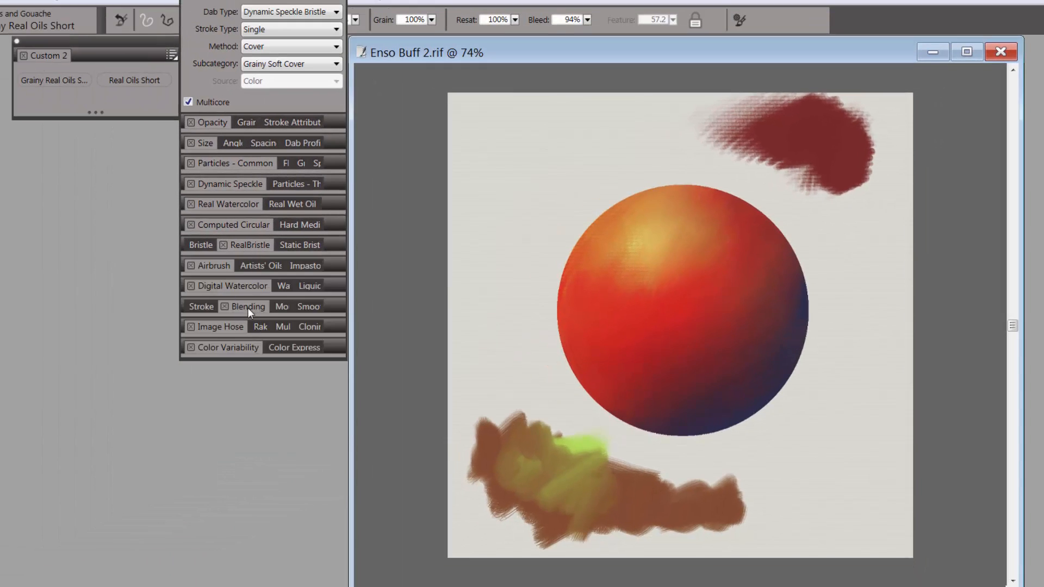
- Show the brush's Blending settings and extend the dark red patch down the canvas's right edge
left_click(248, 307)
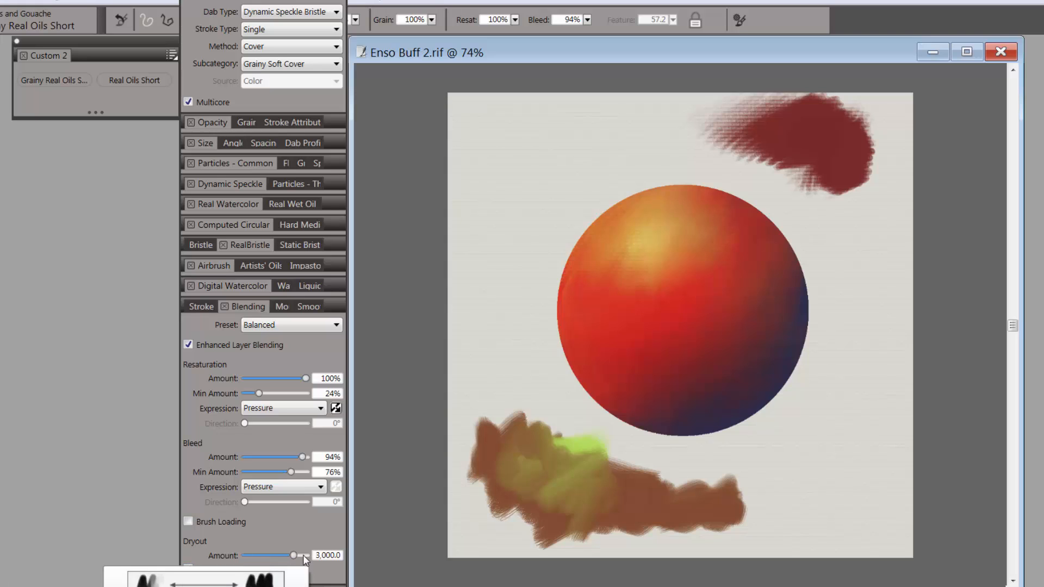
mouse_move(886, 222)
left_mouse_down()
mouse_move(894, 193)
mouse_move(870, 208)
mouse_move(878, 183)
mouse_move(864, 206)
mouse_move(886, 310)
mouse_move(872, 328)
left_mouse_up()
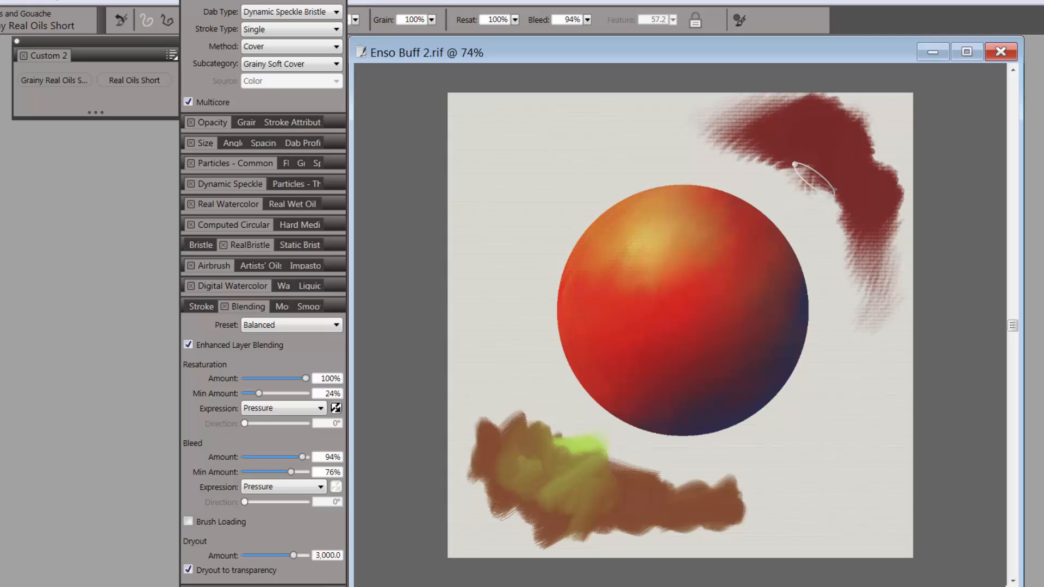
mouse_move(757, 164)
left_mouse_down()
mouse_move(776, 158)
mouse_move(795, 188)
mouse_move(821, 180)
mouse_move(812, 206)
mouse_move(833, 222)
mouse_move(808, 193)
left_mouse_up()
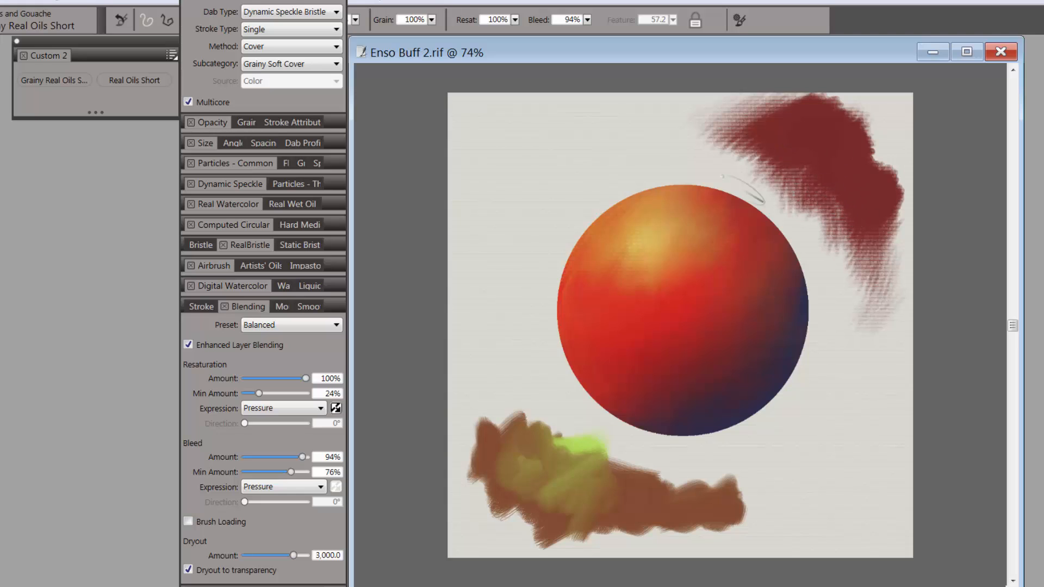
- Choose a light yellow-green colour and blend it across the upper part of the dark red patch
key("ctrl+alt+1")
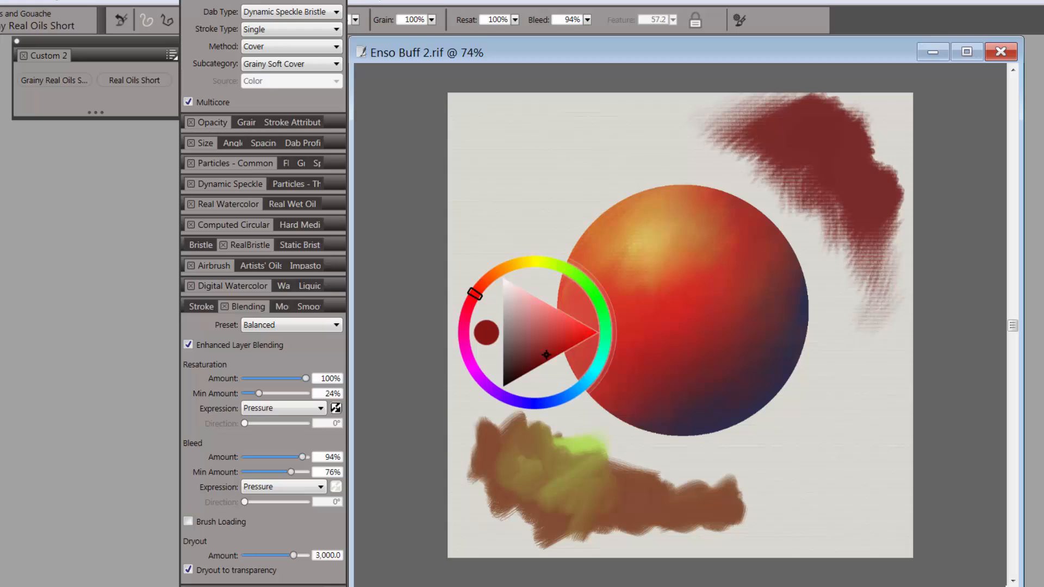
left_click(555, 266)
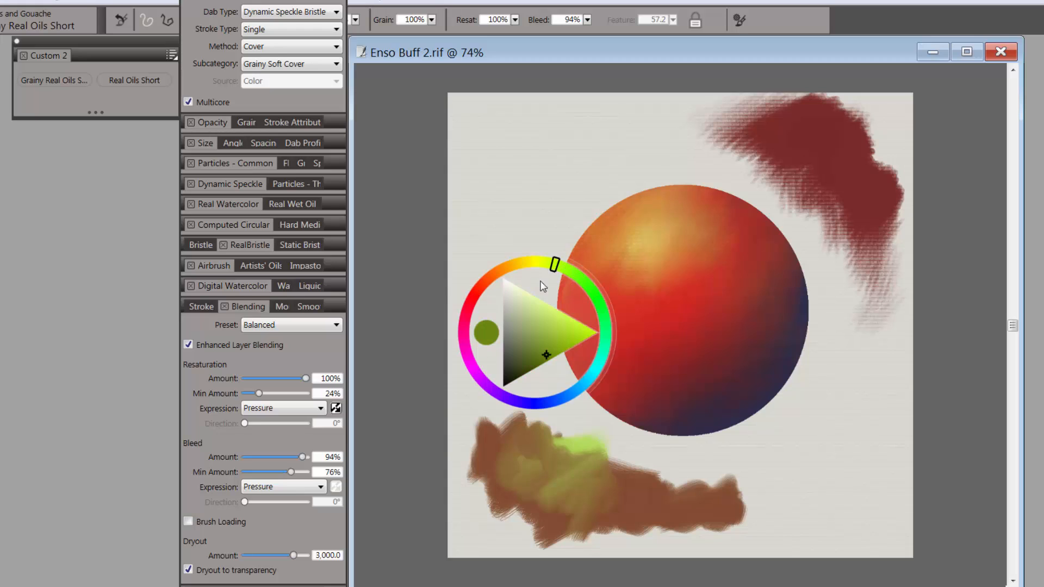
left_click(548, 320)
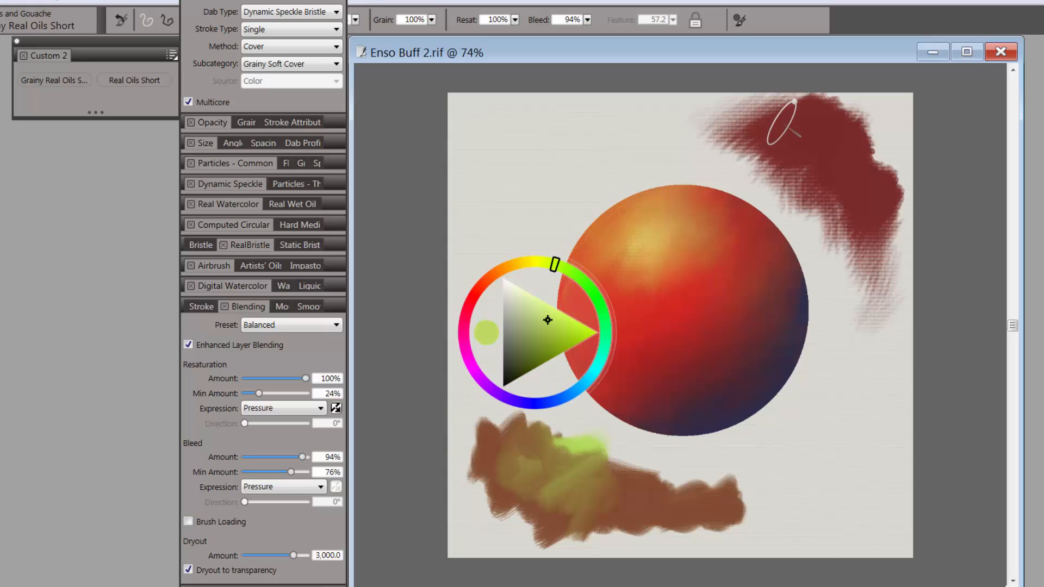
mouse_move(784, 116)
left_mouse_down()
mouse_move(750, 91)
mouse_move(703, 111)
mouse_move(754, 121)
mouse_move(825, 89)
mouse_move(785, 134)
mouse_move(762, 122)
mouse_move(767, 132)
mouse_move(769, 115)
mouse_move(754, 136)
mouse_move(747, 115)
mouse_move(722, 101)
mouse_move(813, 90)
mouse_move(829, 107)
mouse_move(820, 144)
mouse_move(817, 127)
mouse_move(852, 147)
mouse_move(835, 125)
mouse_move(801, 148)
mouse_move(747, 135)
mouse_move(821, 127)
mouse_move(830, 143)
mouse_move(842, 139)
mouse_move(825, 100)
mouse_move(809, 95)
mouse_move(796, 134)
mouse_move(775, 145)
mouse_move(758, 107)
mouse_move(732, 125)
mouse_move(845, 104)
mouse_move(793, 157)
mouse_move(835, 149)
mouse_move(853, 117)
mouse_move(839, 110)
mouse_move(822, 138)
mouse_move(835, 199)
mouse_move(842, 135)
mouse_move(876, 112)
mouse_move(828, 94)
mouse_move(861, 100)
mouse_move(884, 131)
left_mouse_up()
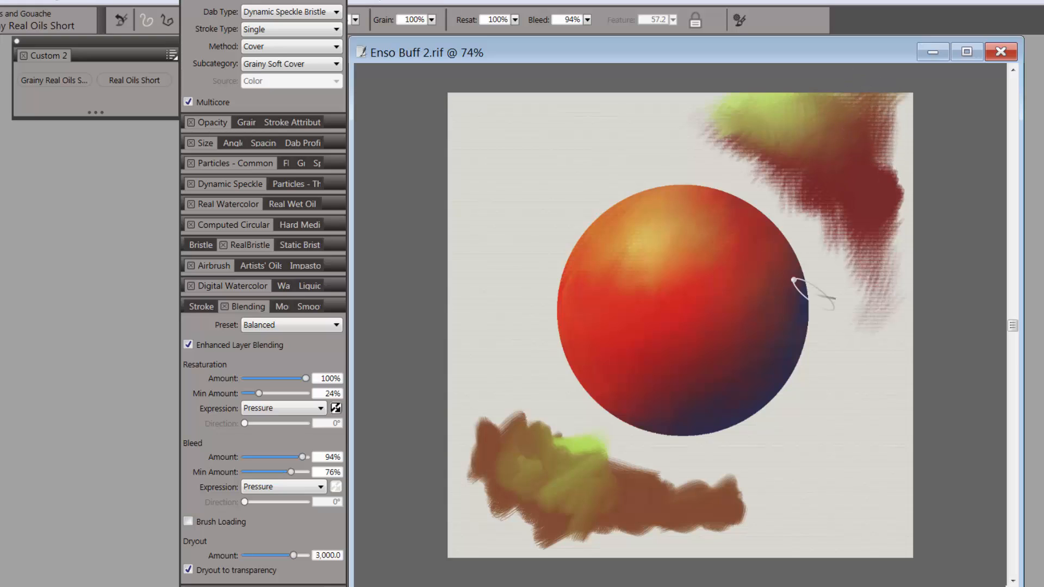
- Choose a dark blue colour and blend it into the right side of the dark red patch
key("ctrl+alt+1")
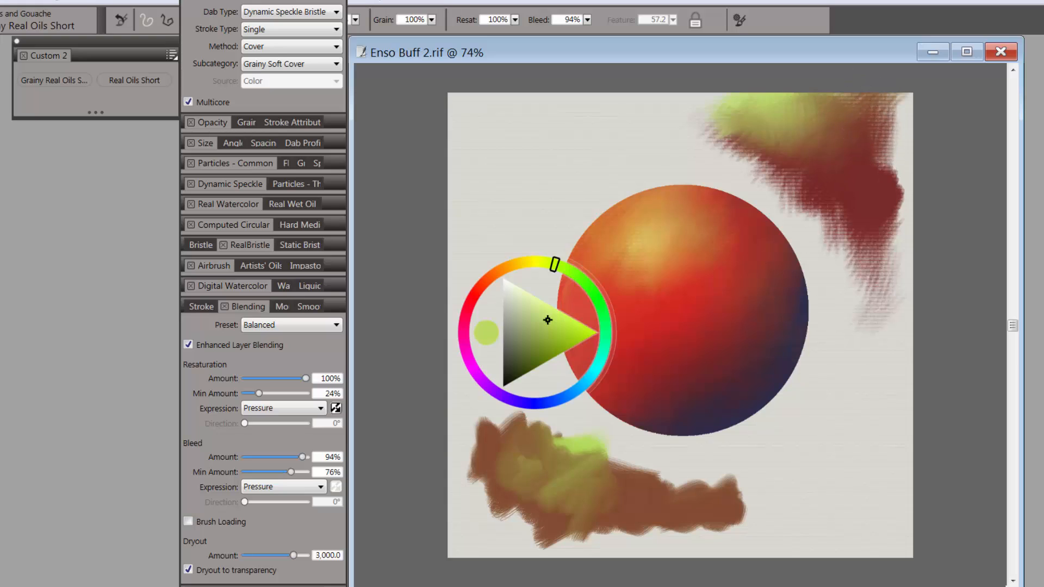
left_click(540, 403)
left_click(537, 367)
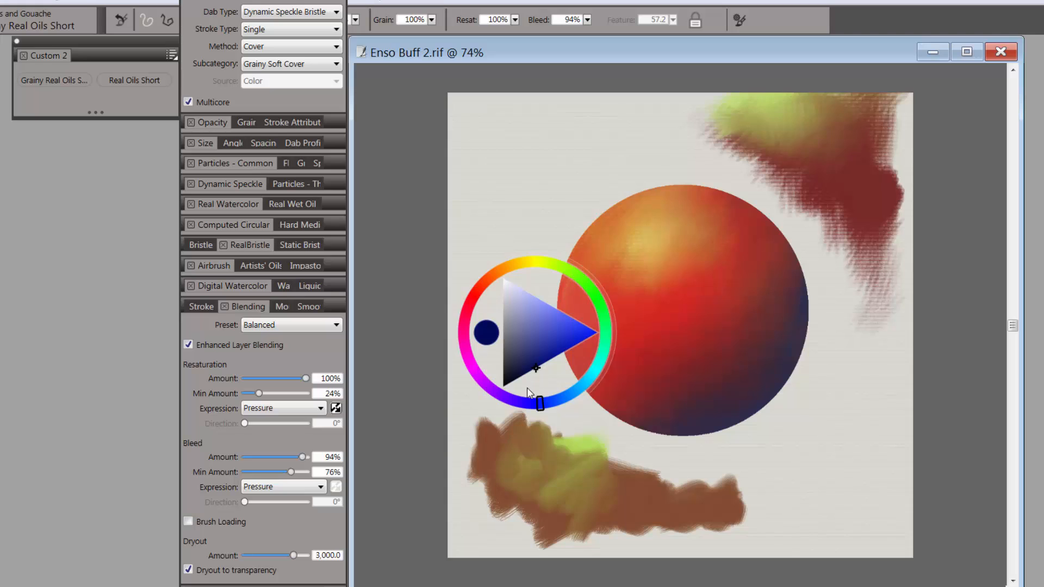
mouse_move(877, 178)
left_mouse_down()
mouse_move(878, 144)
mouse_move(858, 151)
mouse_move(879, 165)
mouse_move(869, 151)
mouse_move(911, 113)
mouse_move(897, 104)
mouse_move(832, 146)
mouse_move(848, 146)
mouse_move(861, 180)
mouse_move(882, 132)
mouse_move(863, 112)
mouse_move(882, 83)
mouse_move(874, 153)
mouse_move(845, 203)
mouse_move(833, 189)
mouse_move(834, 111)
mouse_move(822, 94)
mouse_move(787, 89)
mouse_move(800, 111)
mouse_move(822, 94)
mouse_move(805, 134)
mouse_move(772, 140)
mouse_move(764, 122)
mouse_move(750, 131)
mouse_move(716, 104)
mouse_move(703, 118)
mouse_move(741, 85)
mouse_move(702, 102)
left_mouse_up()
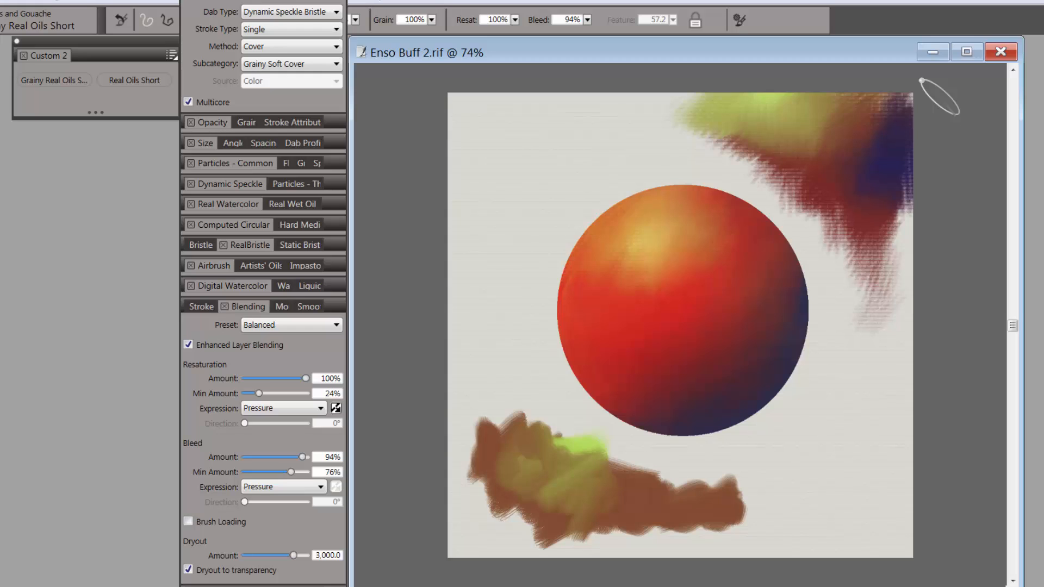
- Undo all the test strokes around the sphere, leaving only the sphere on the canvas
key("ctrl+z")
key("ctrl+z")
key("ctrl+z")
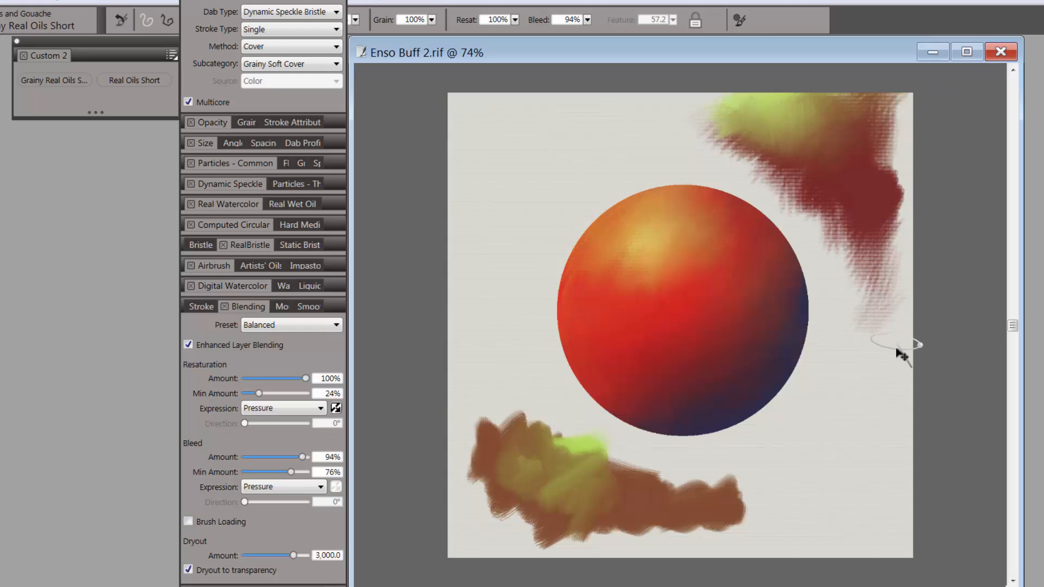
key("ctrl+z")
key("ctrl+z")
key("ctrl+z")
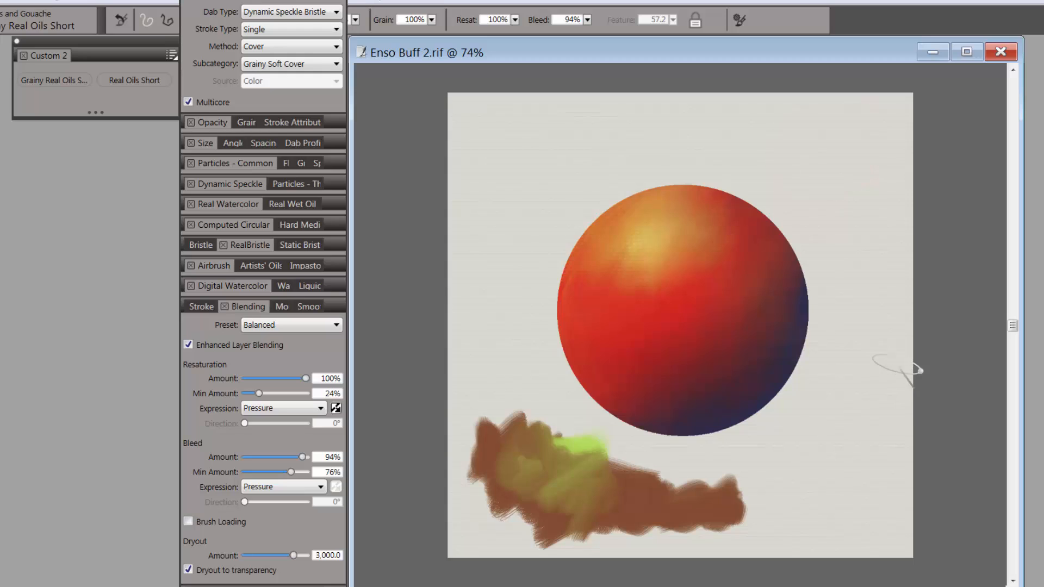
key("ctrl+z")
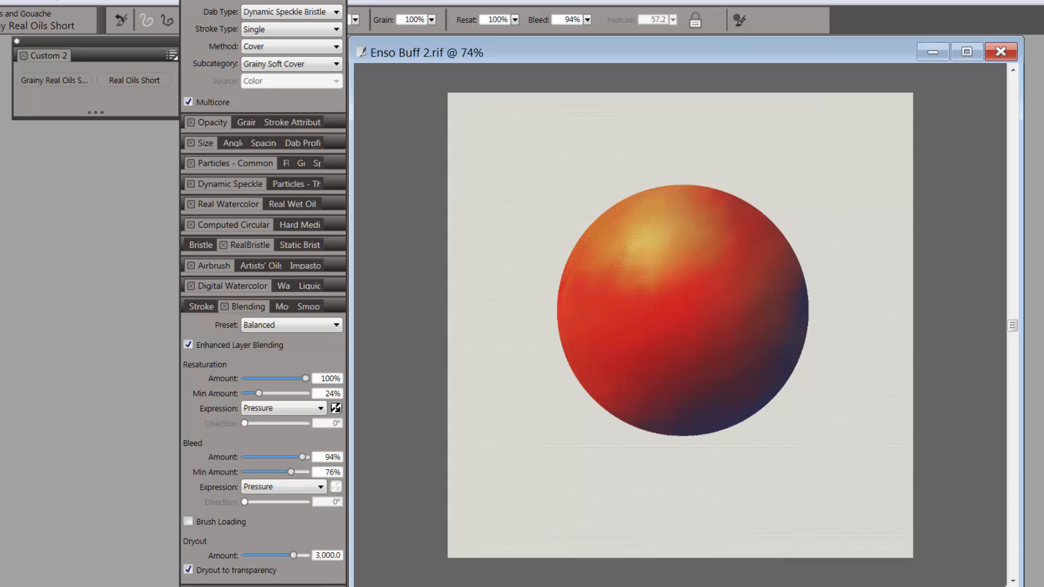
- Reselect the sphere's outline and hide its selection marquee
key("ctrl+alt+1")
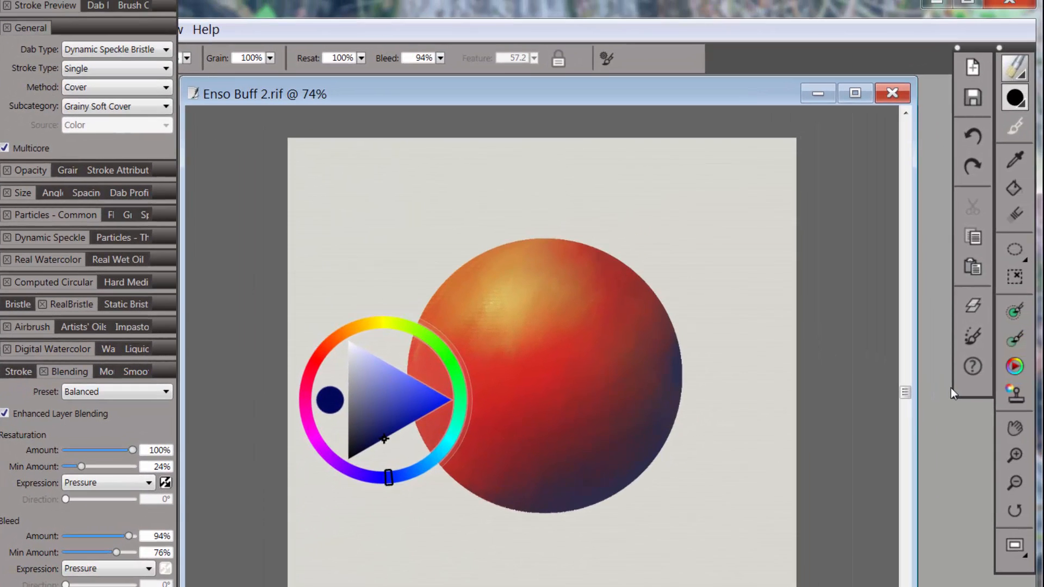
key("ctrl+alt+1")
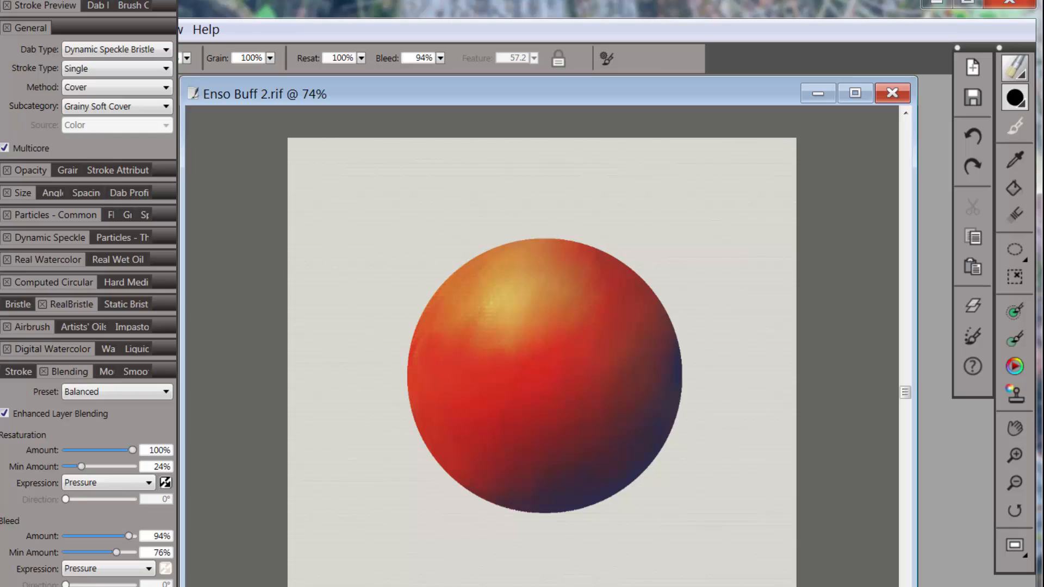
key("ctrl+shift+d")
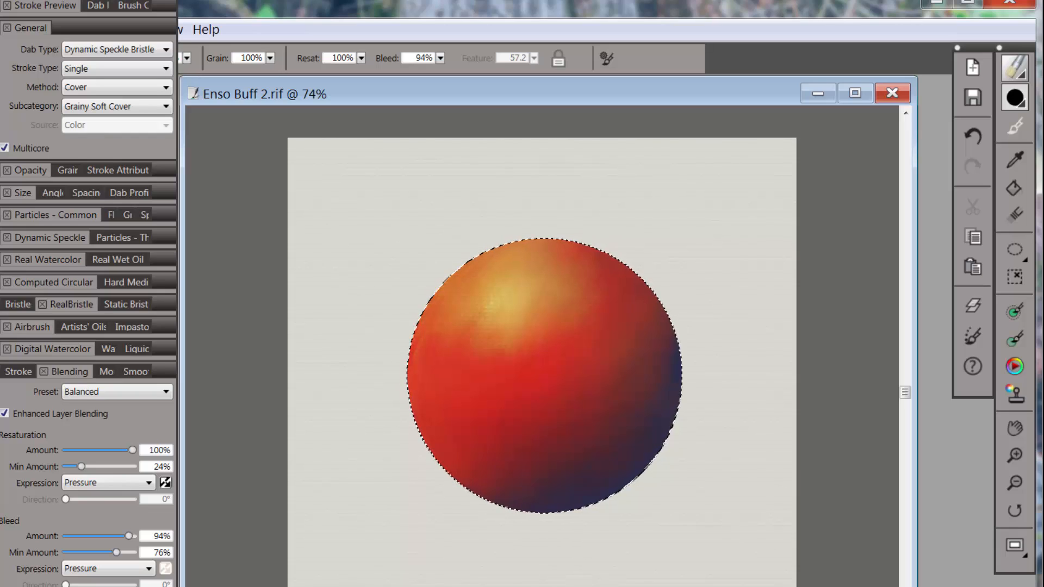
key("ctrl+d")
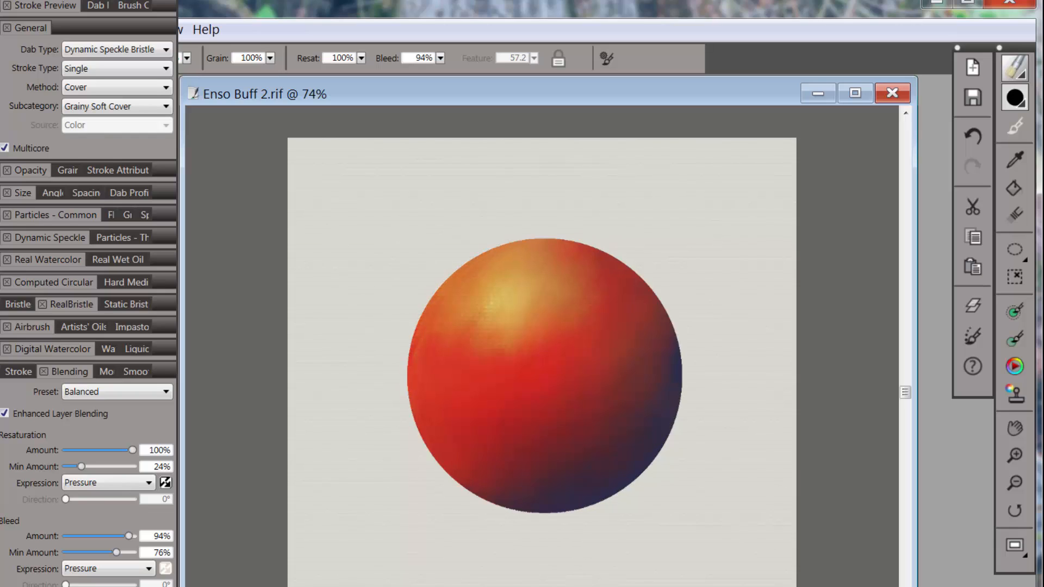
- Choose a bright red colour and blend it into the middle of the sphere below the yellow highlight
left_click(1019, 373)
left_click(324, 357)
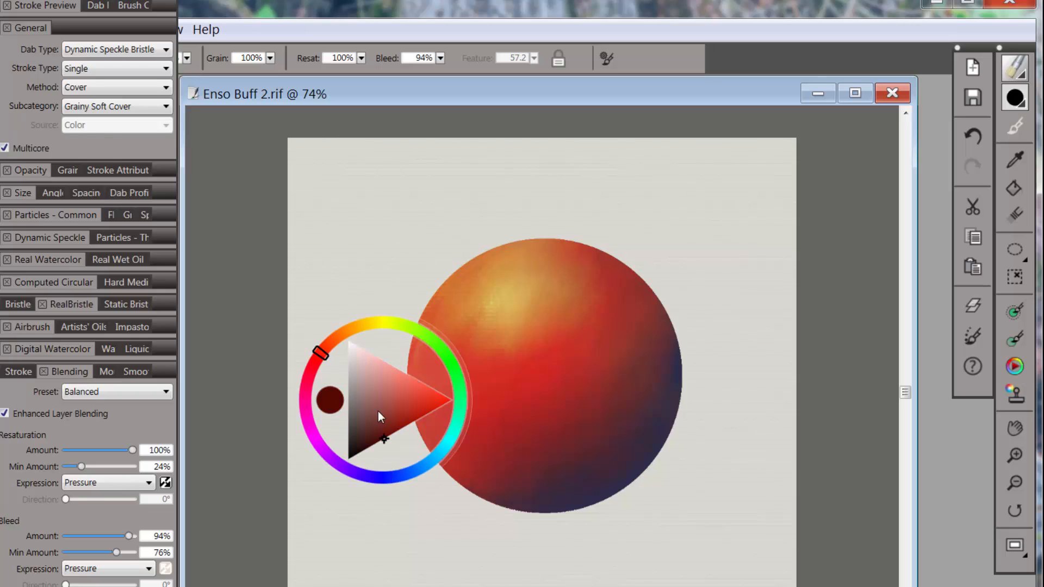
left_click(409, 399)
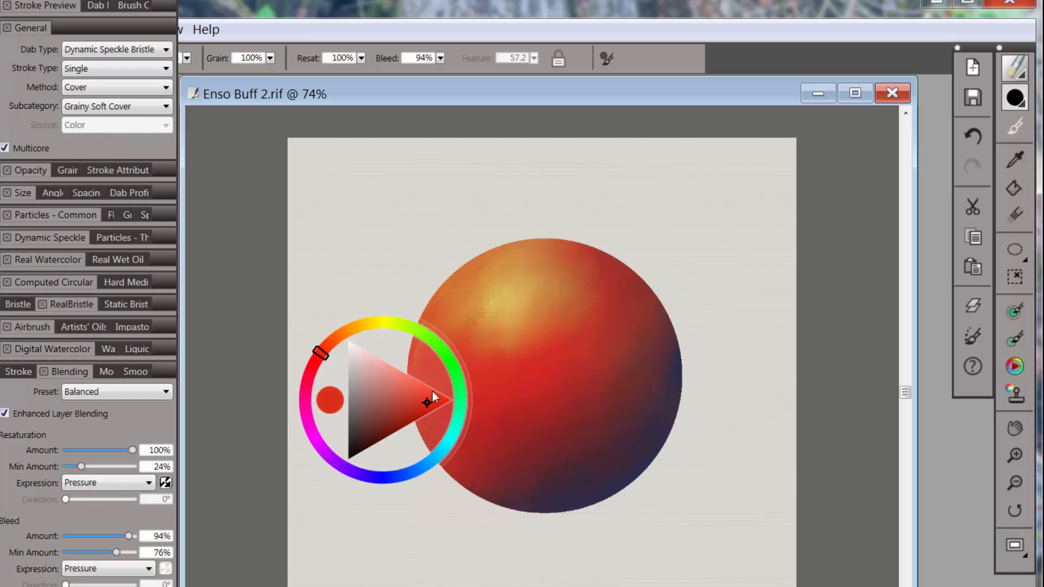
left_click(521, 362)
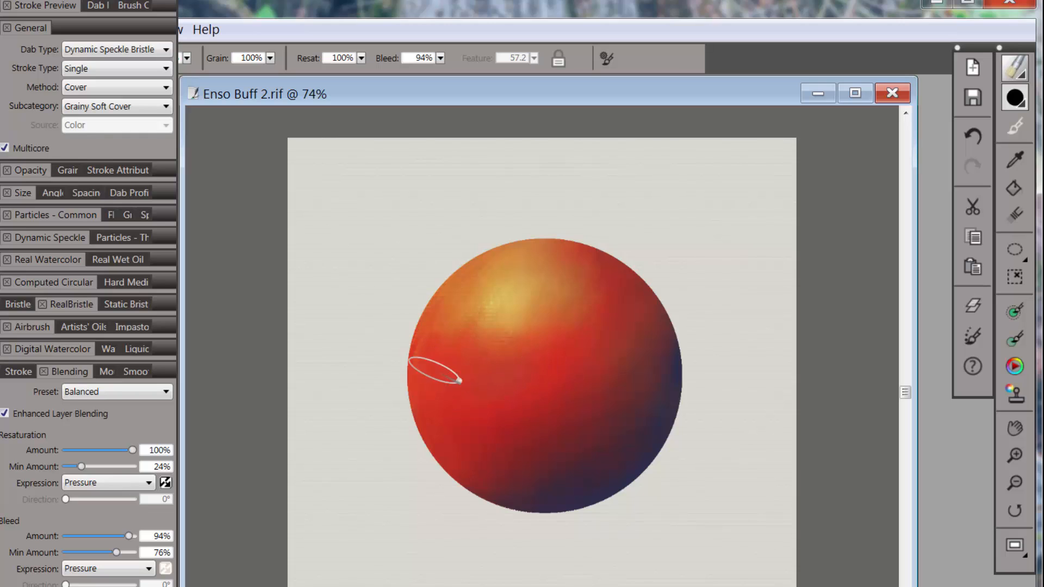
- Choose a bright orange-red colour and paint a soft patch on the sphere's left half, below the yellow highlight
left_click(1015, 367)
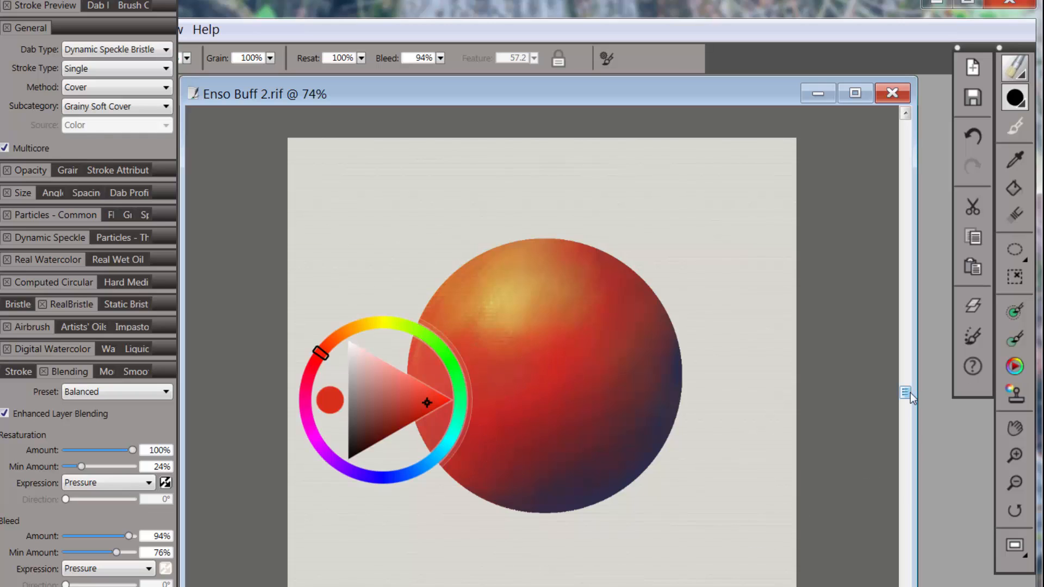
left_click(420, 387)
left_click(326, 351)
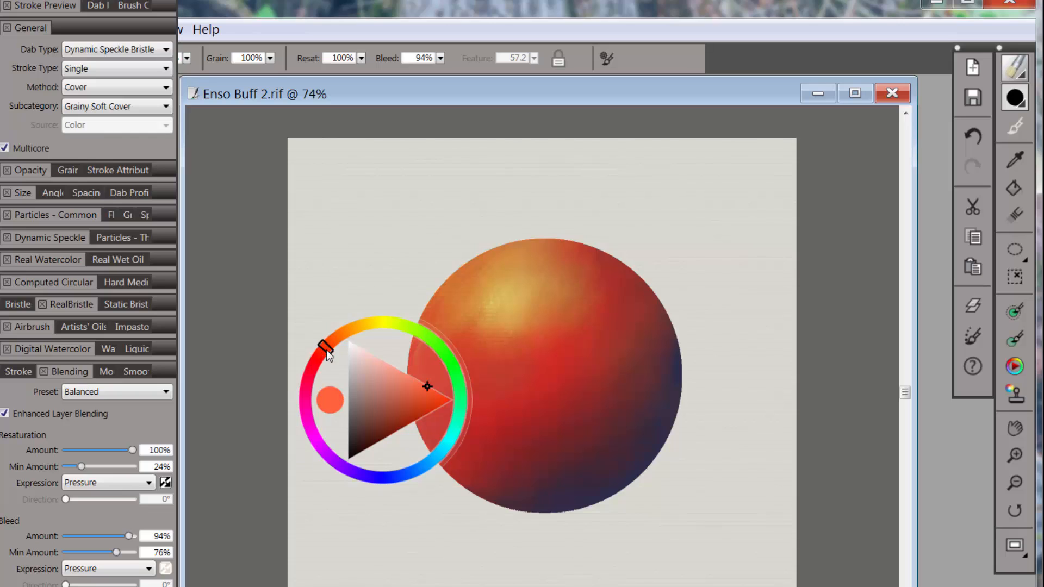
left_click(436, 401)
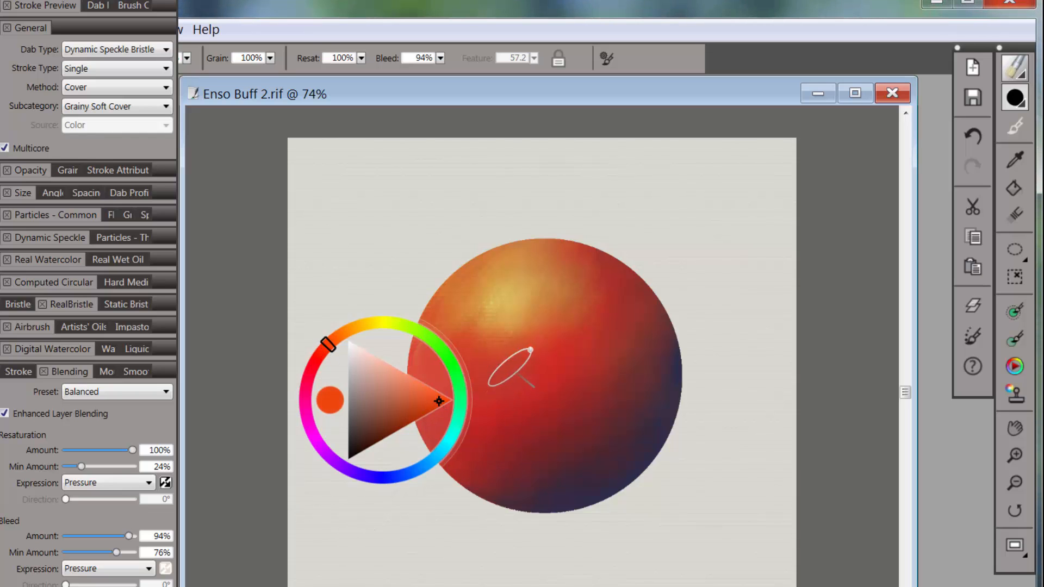
mouse_move(508, 411)
left_mouse_down()
mouse_move(531, 388)
mouse_move(503, 408)
mouse_move(489, 391)
mouse_move(545, 384)
mouse_move(560, 369)
mouse_move(510, 416)
mouse_move(491, 407)
mouse_move(473, 364)
mouse_move(475, 405)
mouse_move(507, 416)
mouse_move(544, 372)
mouse_move(573, 382)
mouse_move(531, 410)
mouse_move(515, 379)
mouse_move(485, 373)
mouse_move(572, 367)
mouse_move(548, 404)
mouse_move(554, 421)
mouse_move(521, 409)
left_mouse_up()
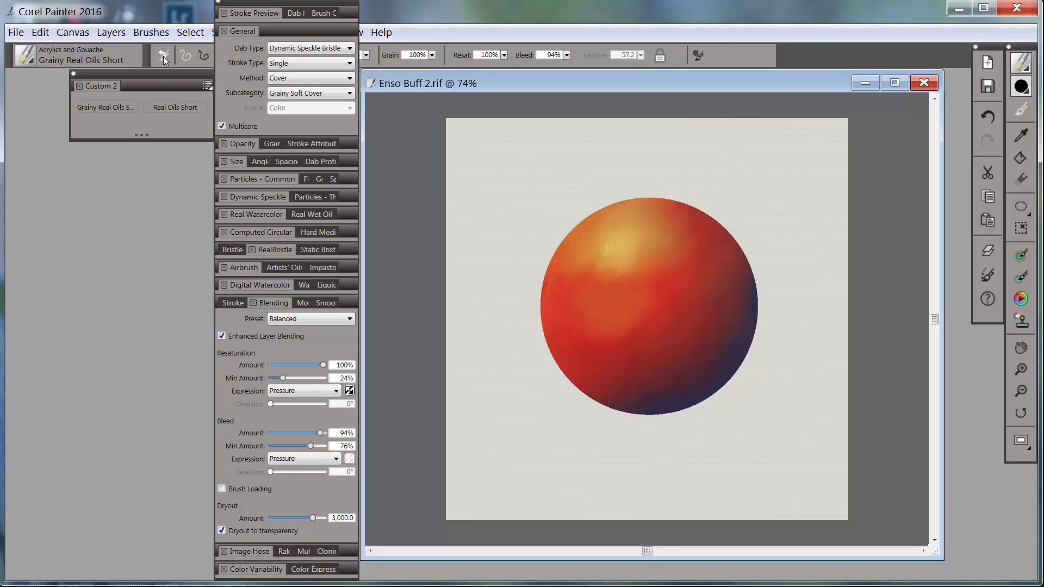
- Move the Custom 2 brush palette slightly down and to the left, clear of the brush settings
left_click_drag(160, 71, 139, 77)
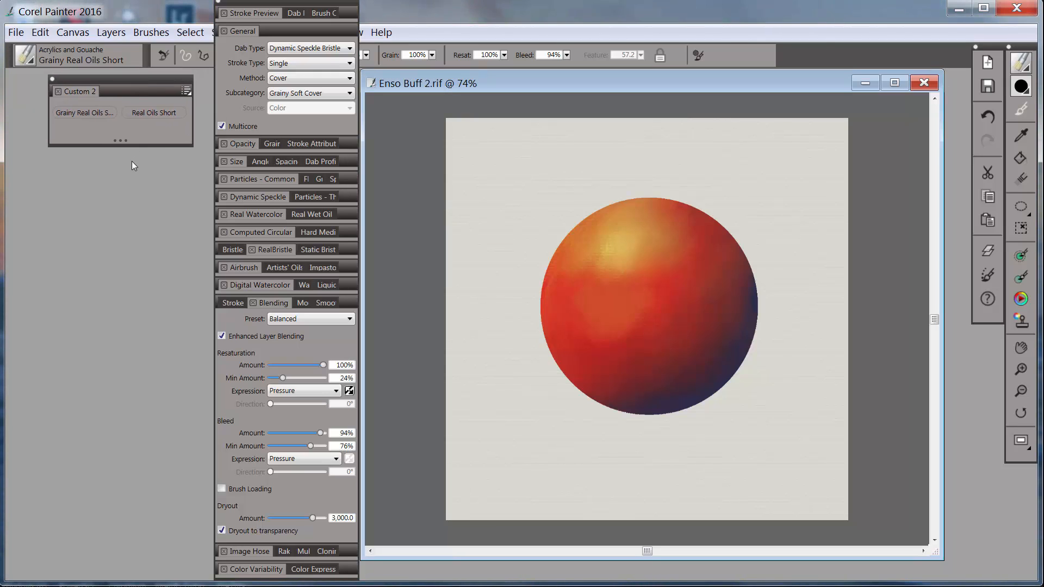